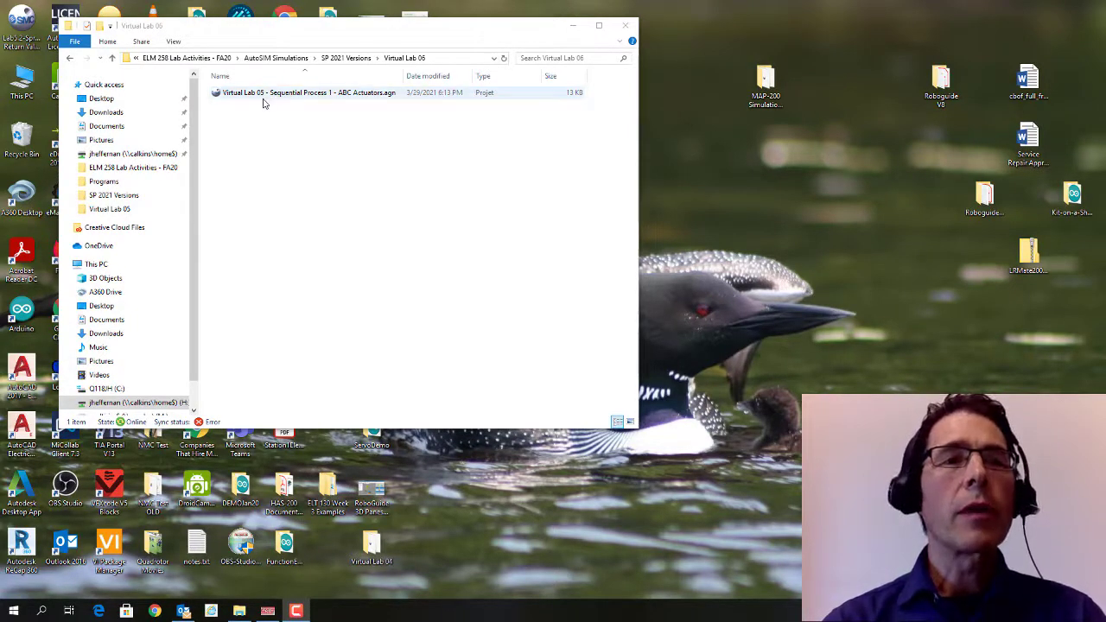
- Open the Virtual Lab 05 - Sequential Process 1 - ABC Actuators project and save a copy as Virtual Lab 06
left_click(263, 98)
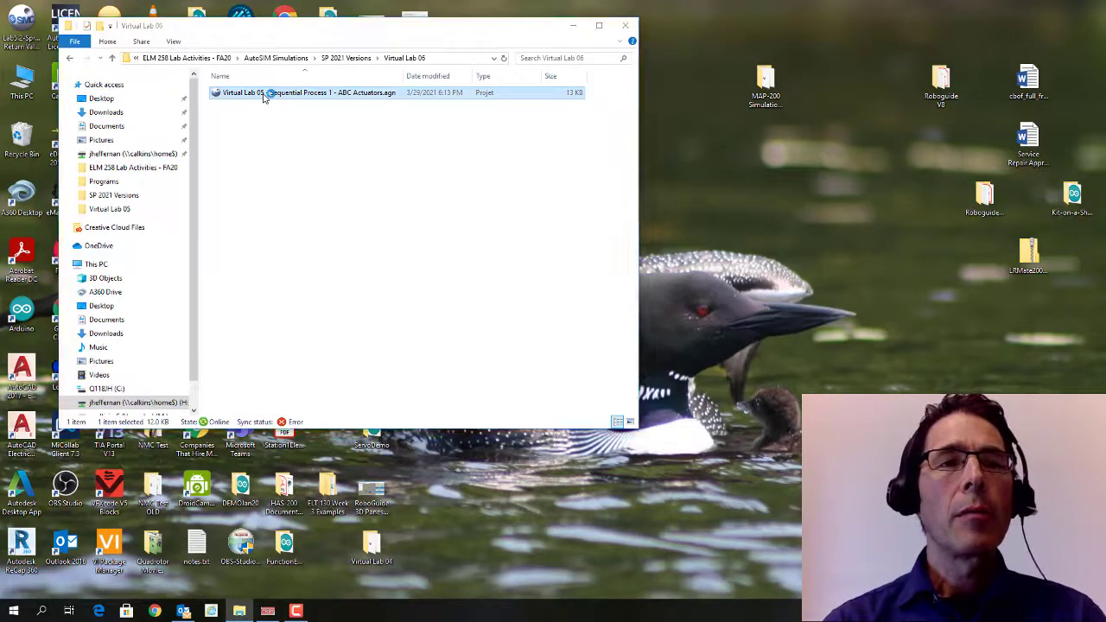
left_click(641, 342)
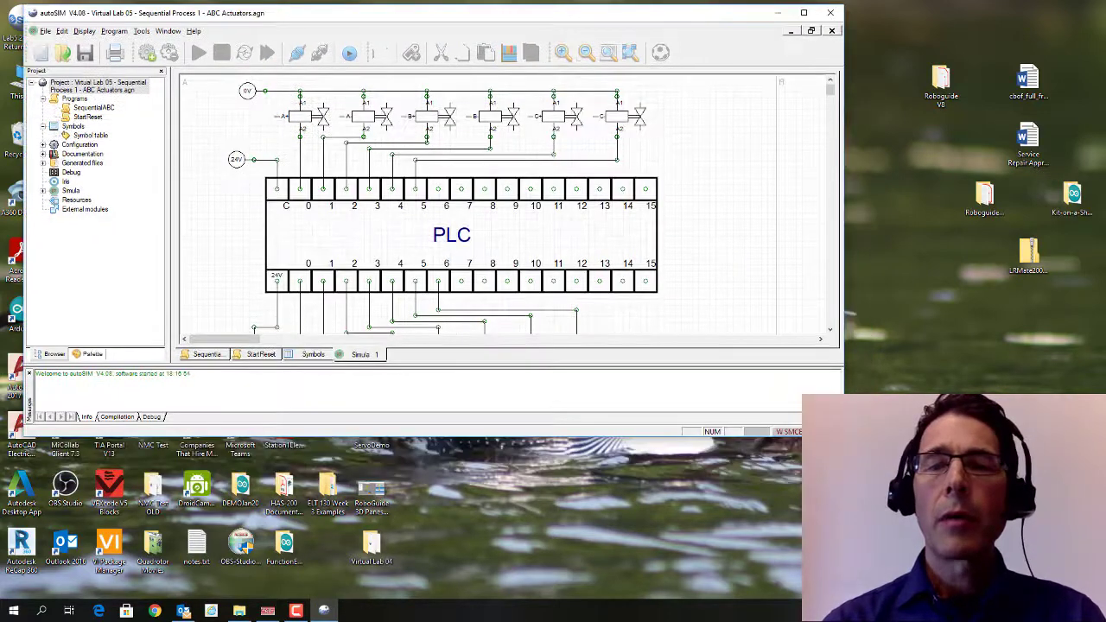
left_click(46, 31)
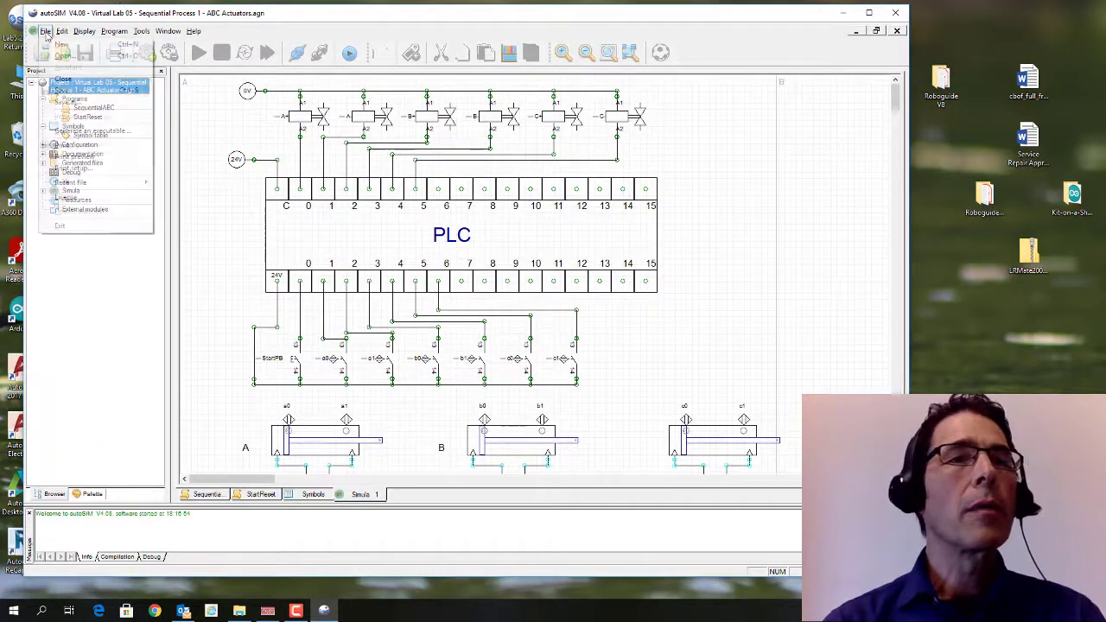
left_click(77, 103)
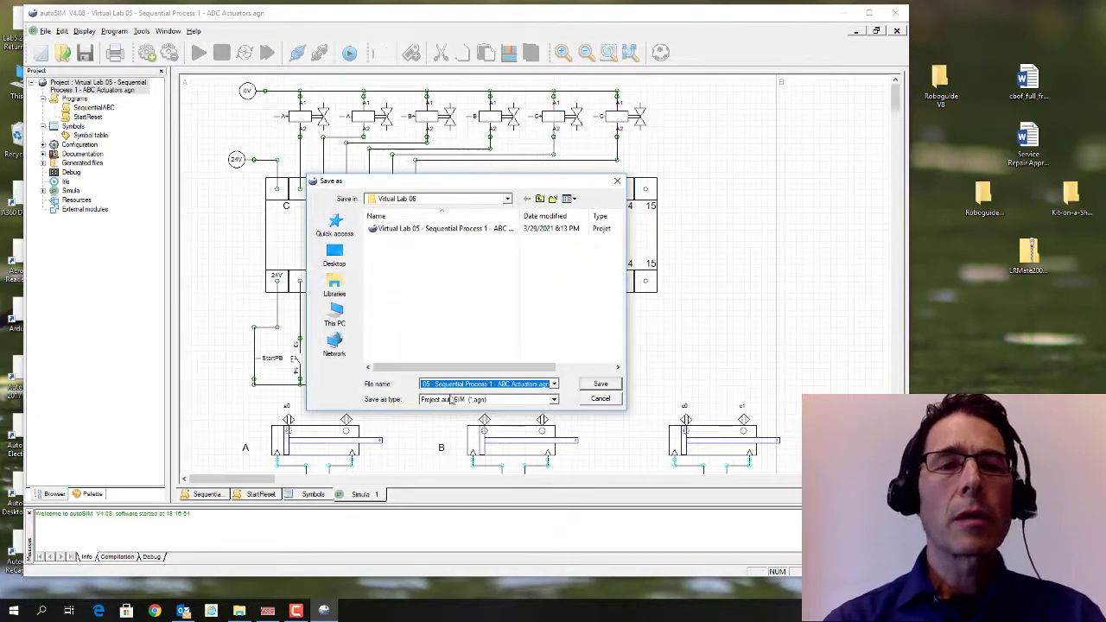
left_click(540, 384)
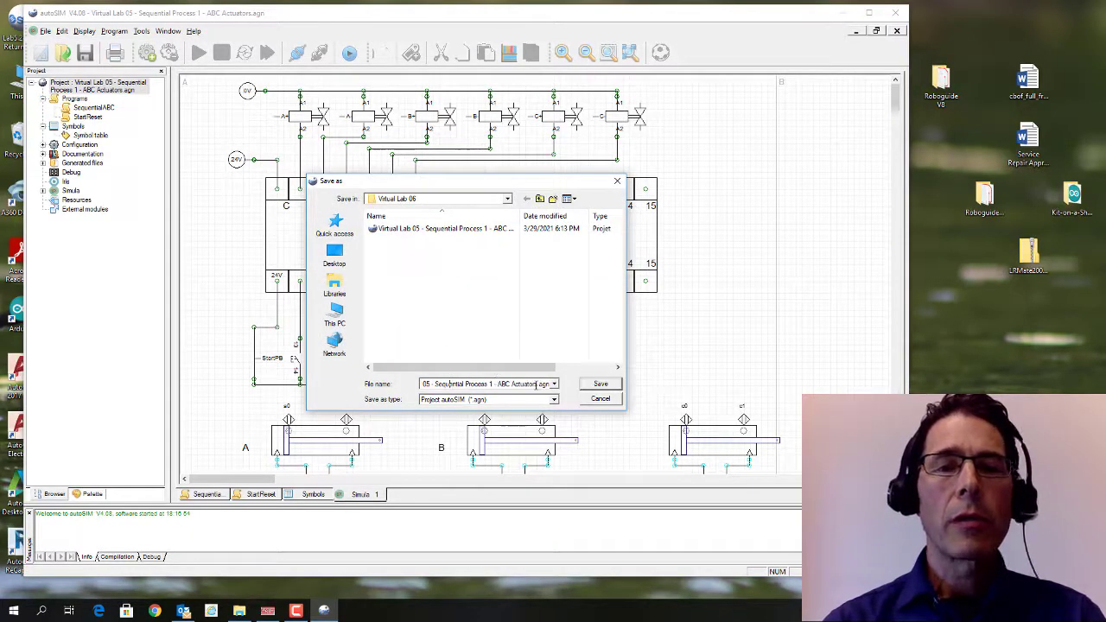
left_click_drag(536, 385, 367, 377)
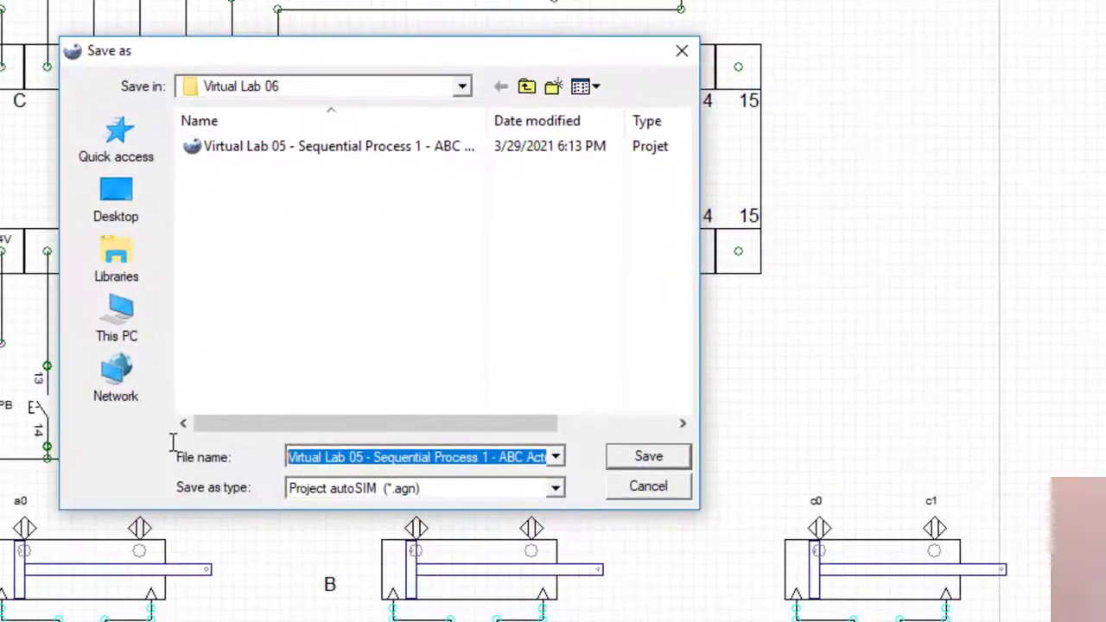
type("Virtual")
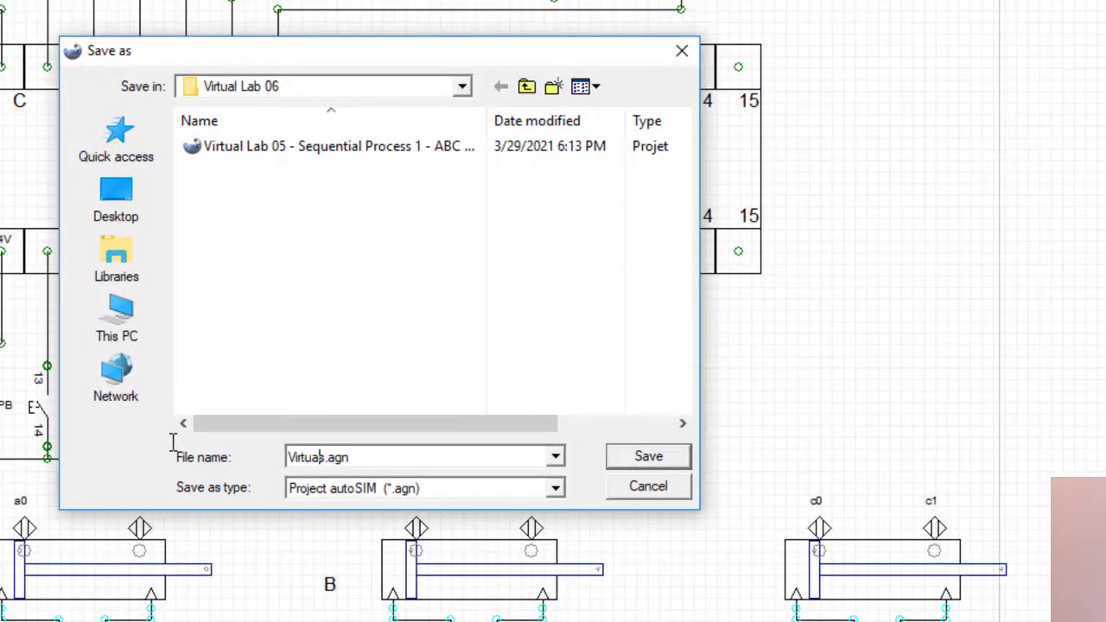
type(" Lab 06s")
key("BackSpace")
left_click(649, 457)
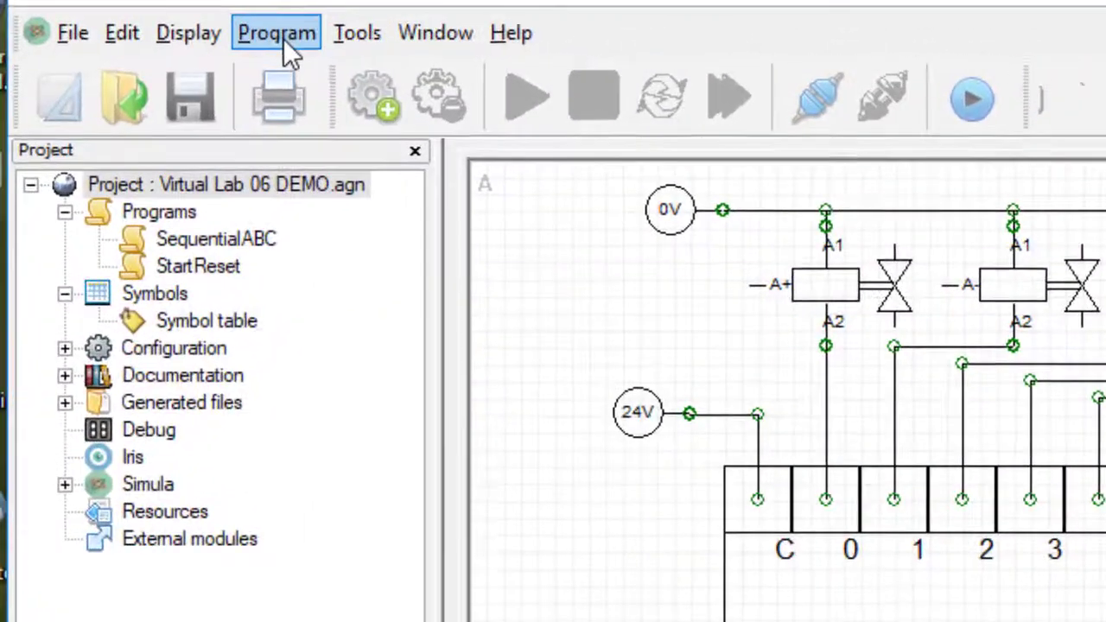
- Compile the Virtual Lab 06 DEMO program and connect to it
left_click(283, 39)
left_click(304, 70)
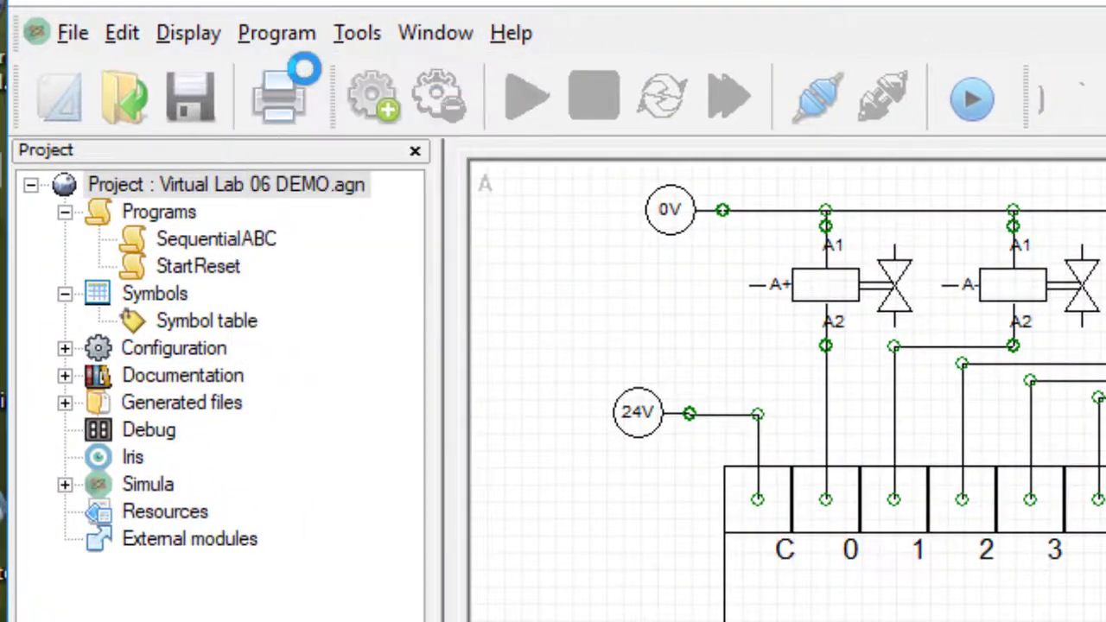
left_click(278, 34)
left_click(336, 261)
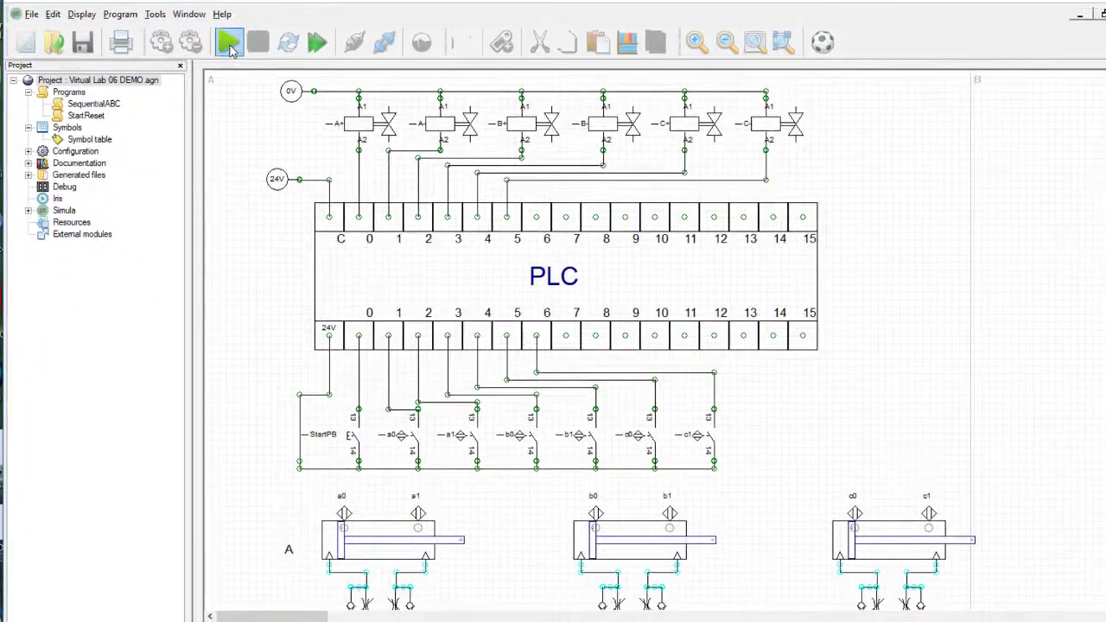
- Run the program with the Simula circuit simulation active and actuate the StartPB push button
left_click(229, 43)
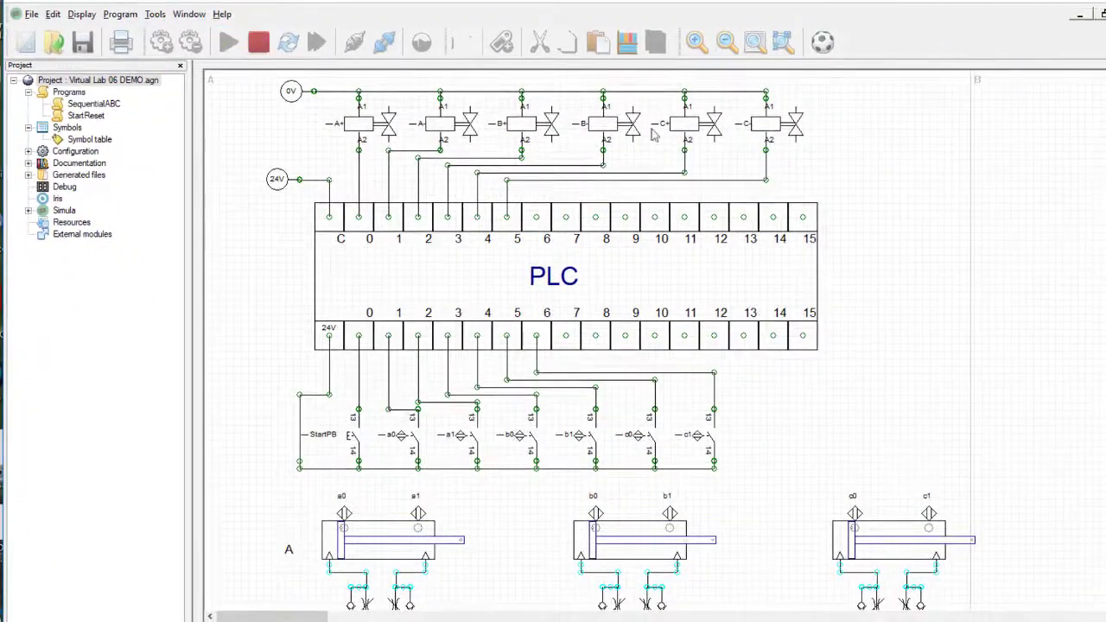
left_click(826, 45)
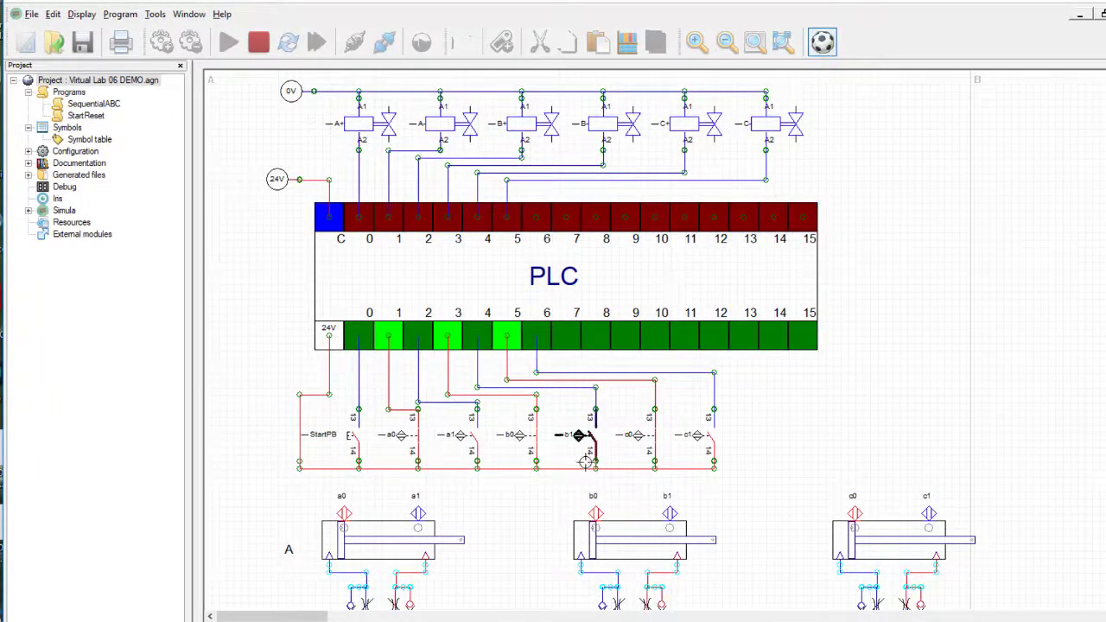
left_click(351, 446)
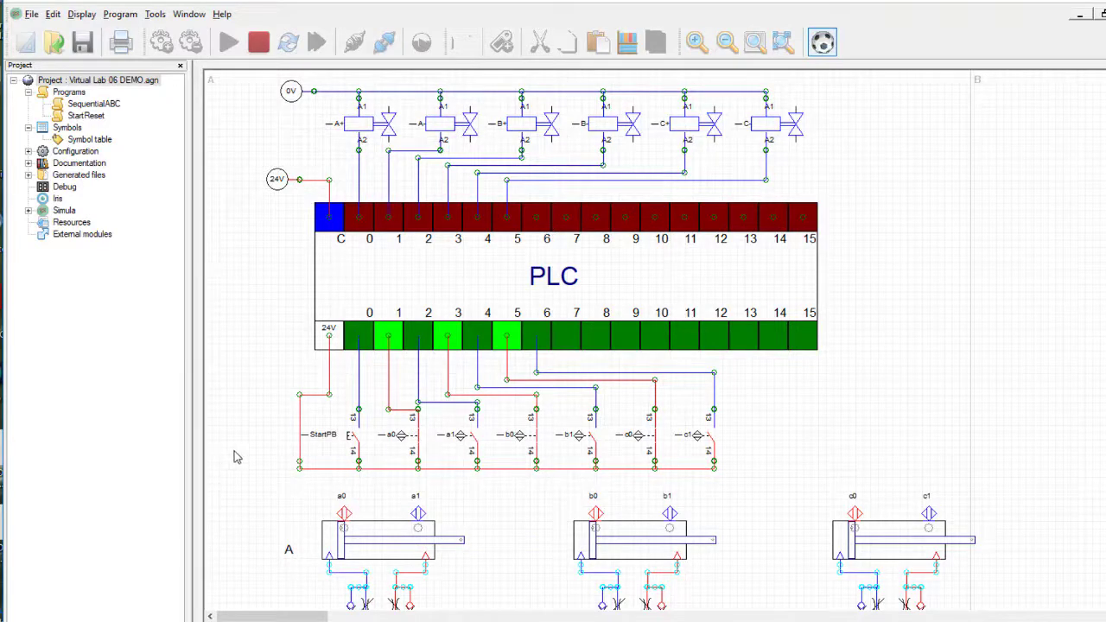
- Stop the circuit simulation and the running program, and disconnect from it
left_click(822, 43)
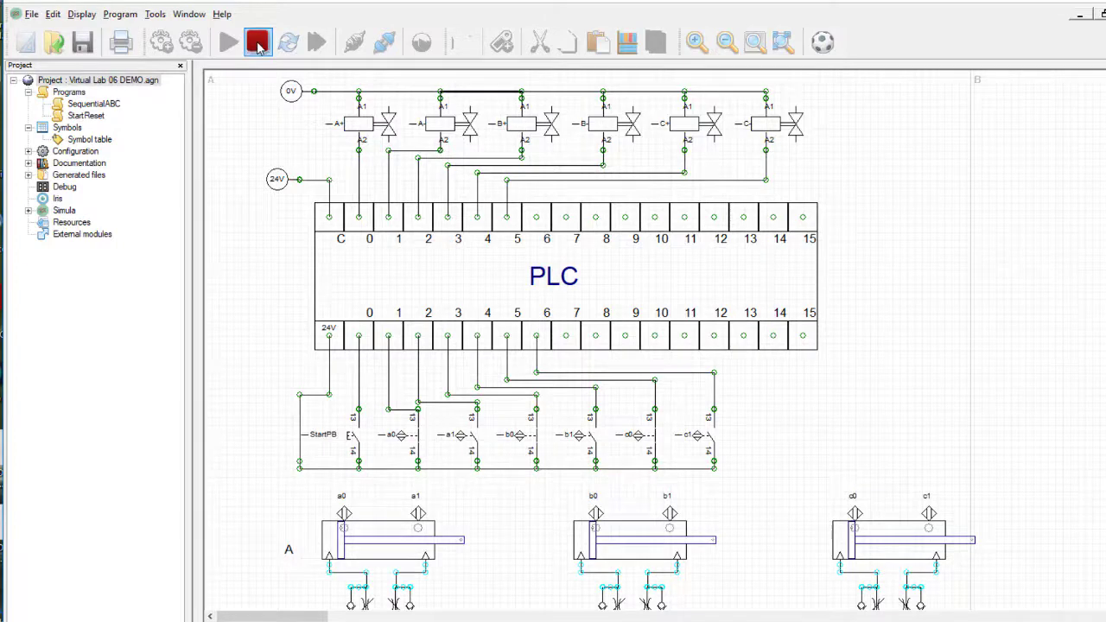
left_click(257, 45)
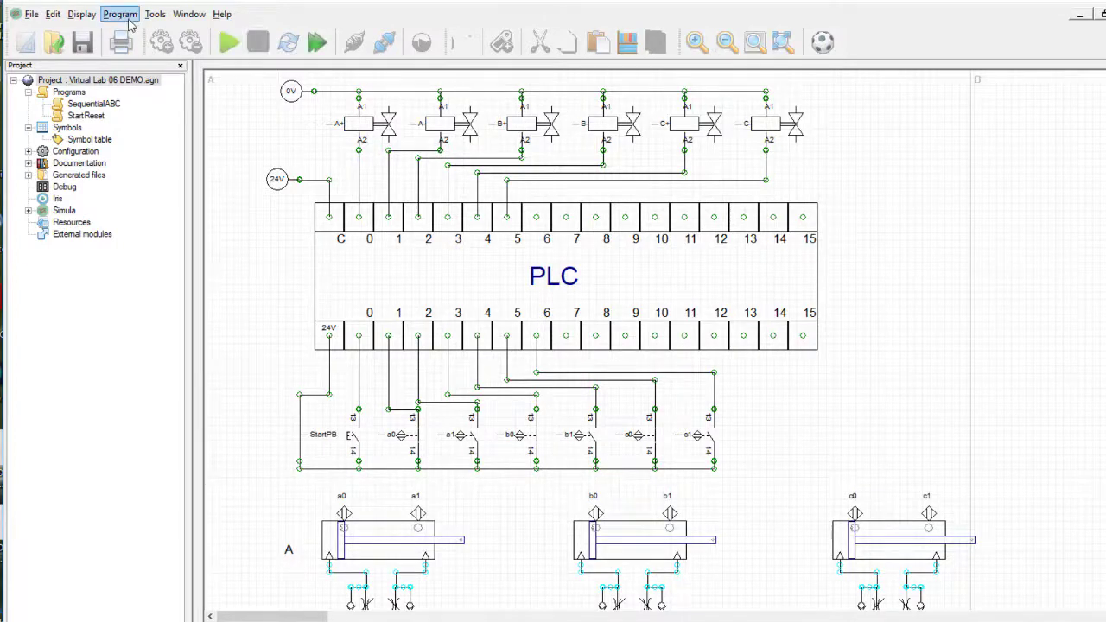
left_click(120, 14)
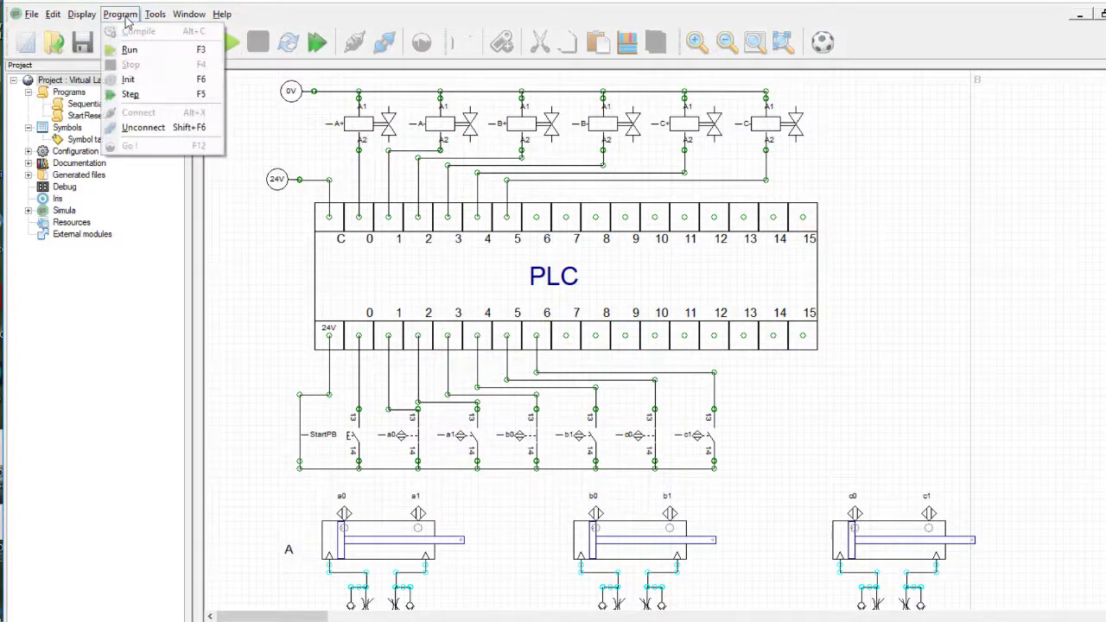
left_click(143, 128)
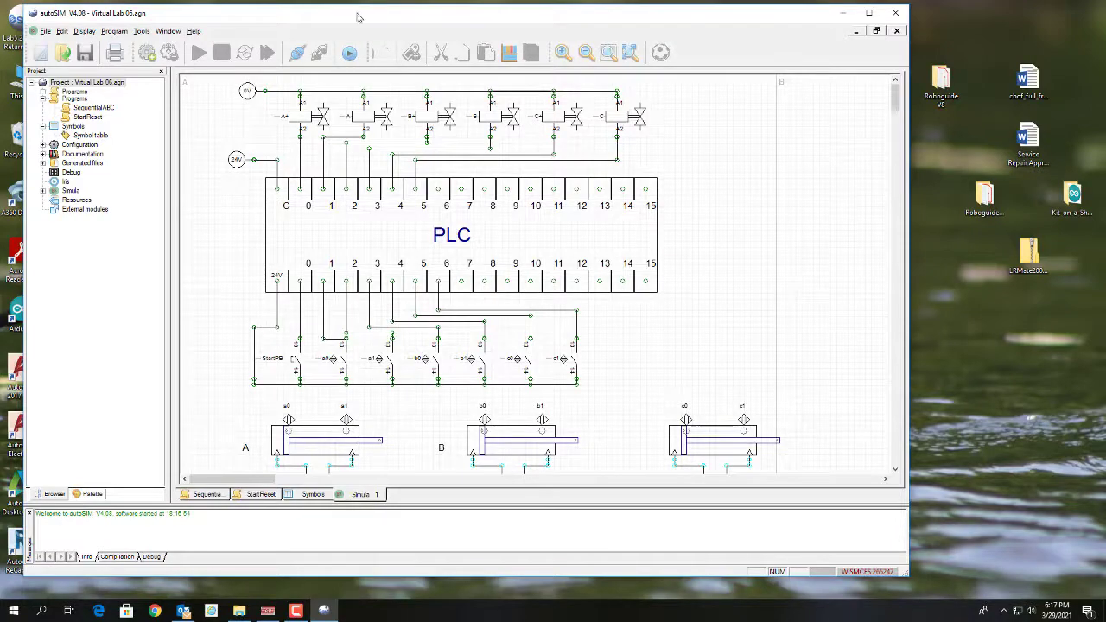
- Enlarge the project window slightly and shift the 24V source away from the PLC's C terminal wire to open a gap
left_click_drag(359, 18, 371, 16)
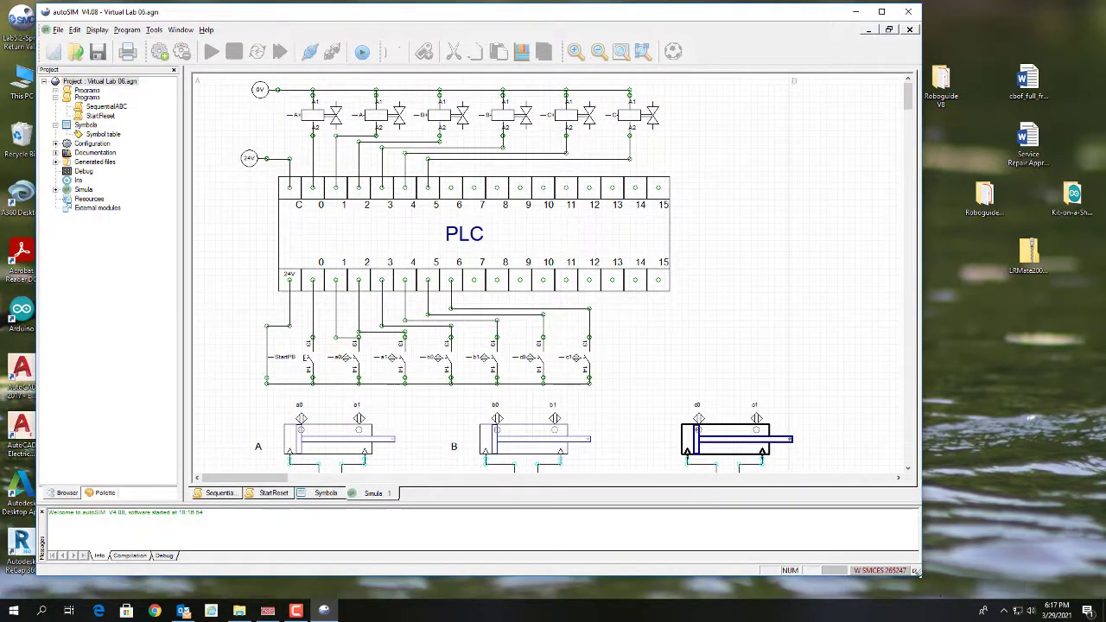
left_click_drag(917, 571, 923, 595)
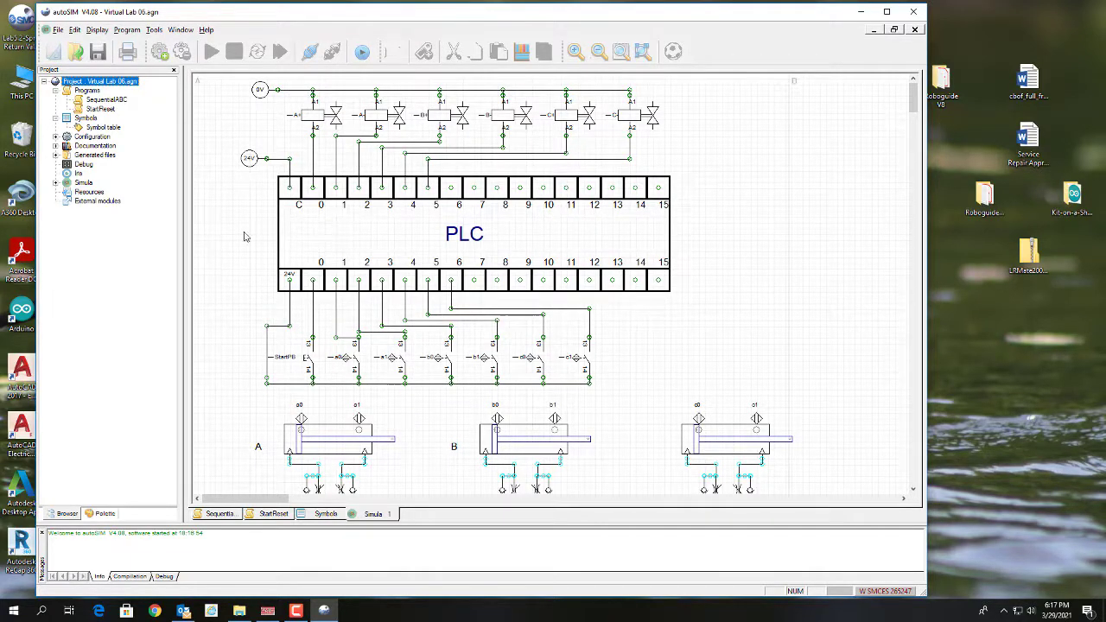
scroll(248, 252, "down", 3)
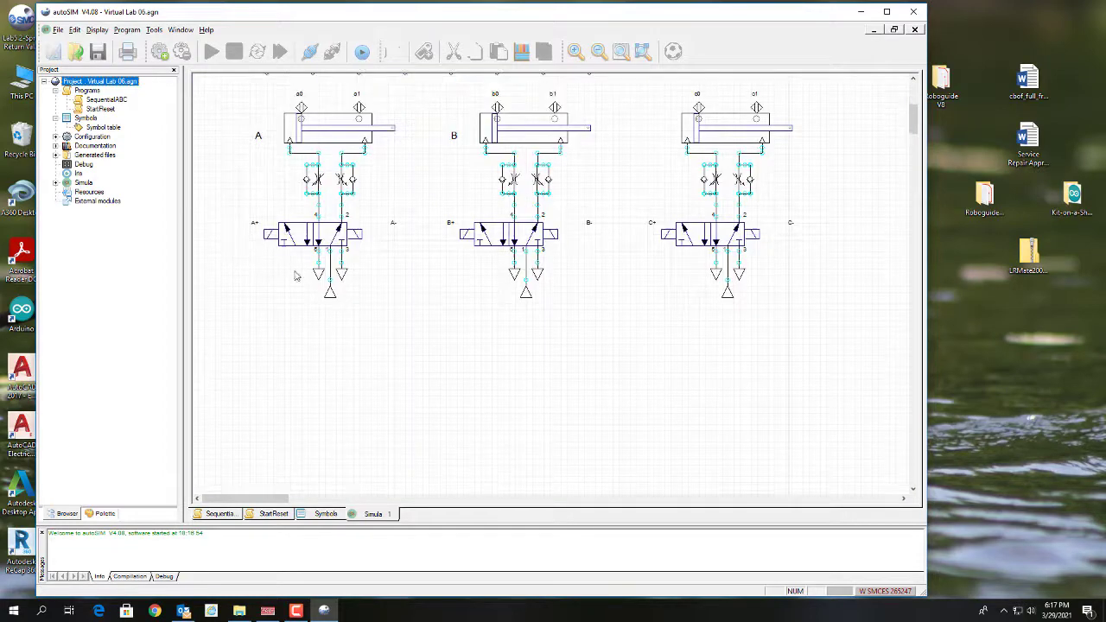
scroll(295, 275, "up", 1)
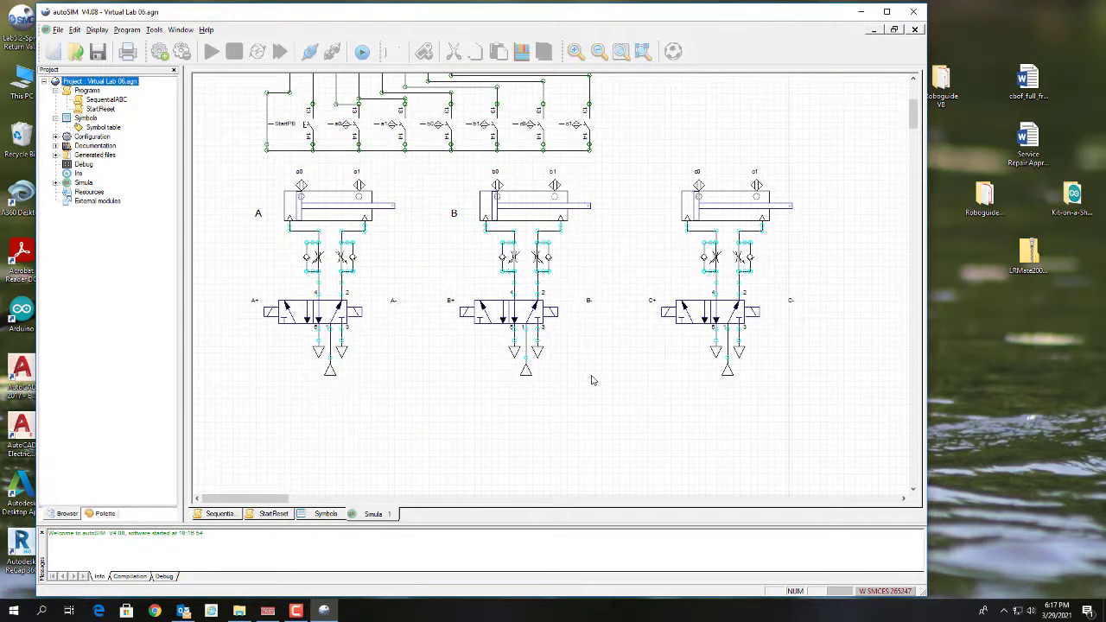
scroll(264, 346, "up", 3)
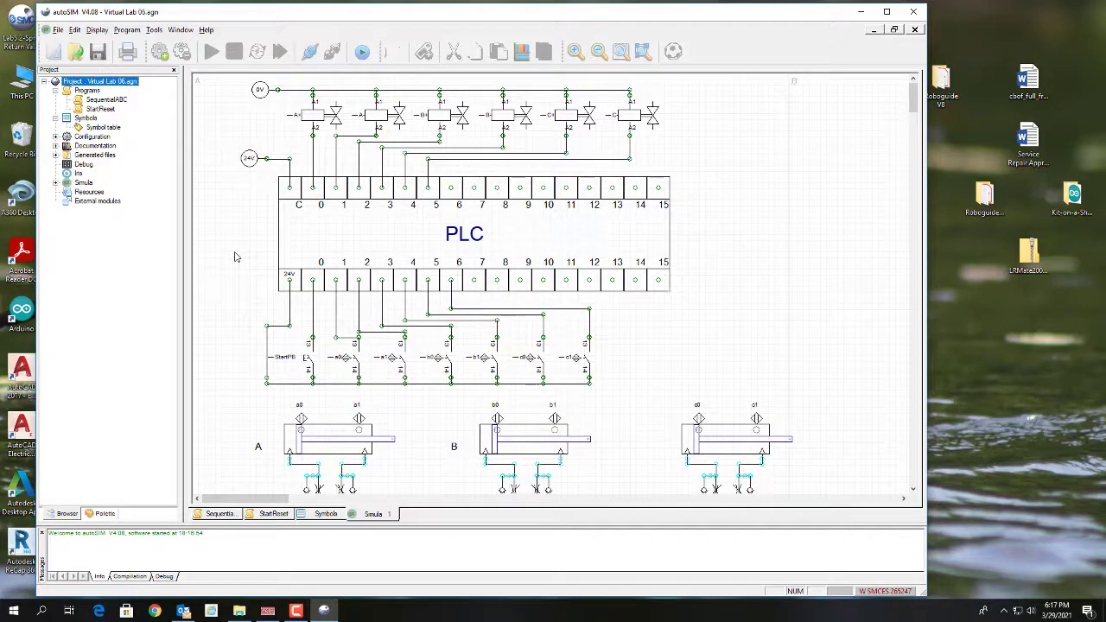
left_click(249, 161)
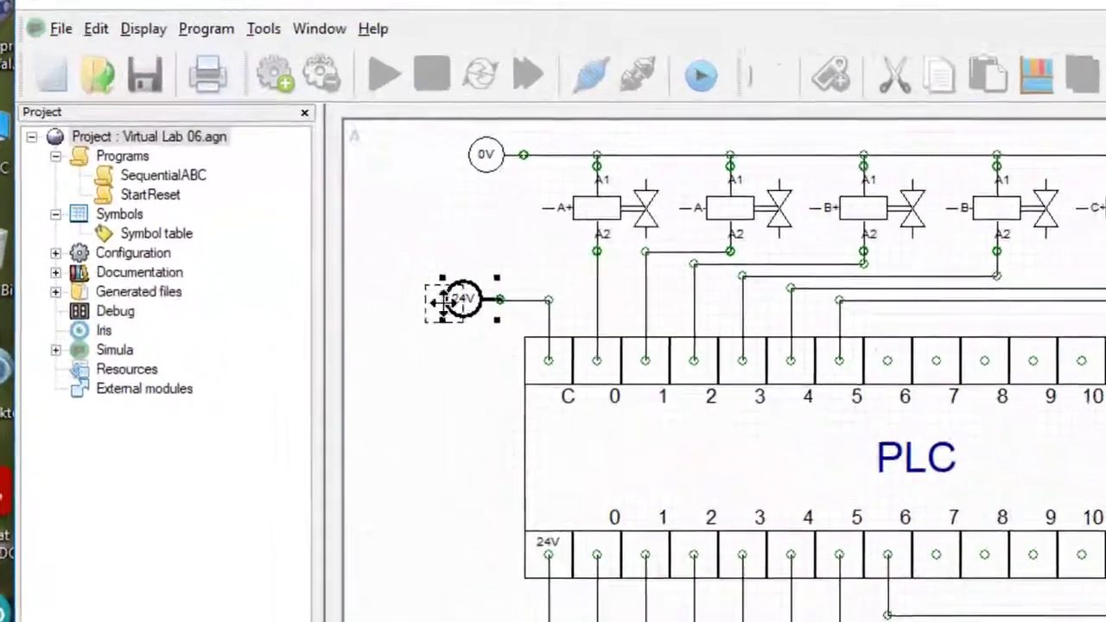
left_click_drag(442, 301, 358, 300)
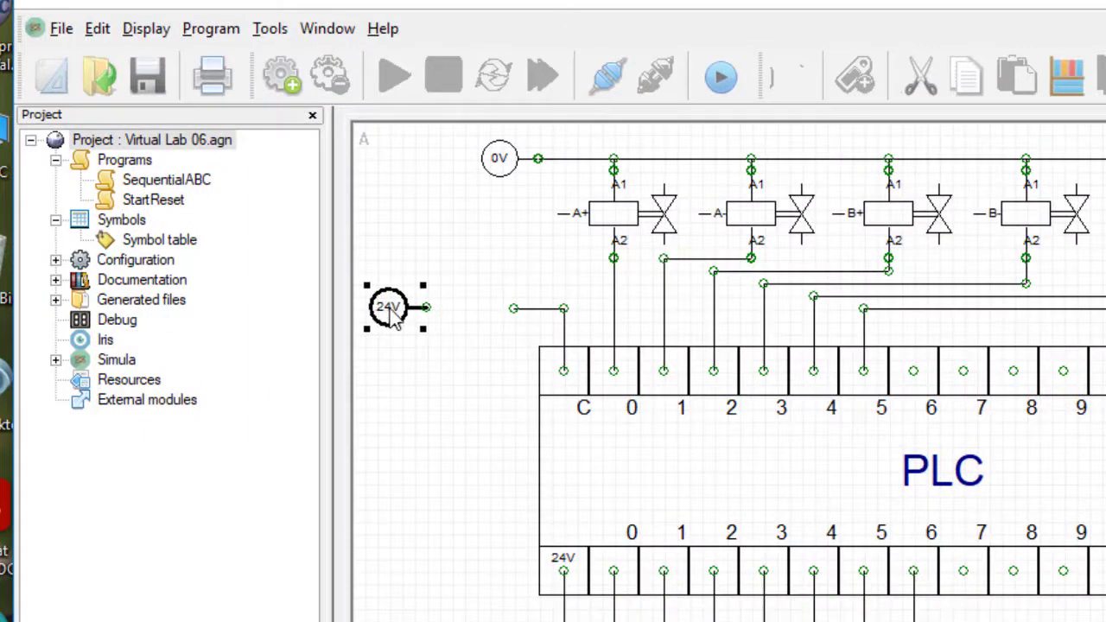
- Insert a Switch NO from the preset Electric Contacts objects between the 24V source and the PLC's C terminal wire
right_click(430, 428)
left_click(478, 439)
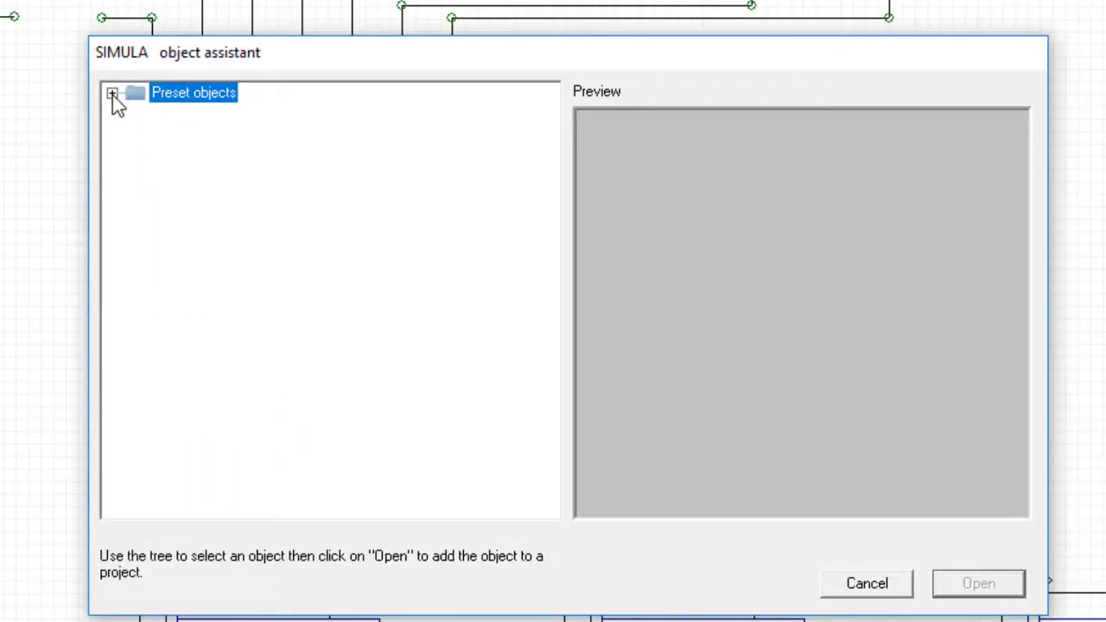
left_click(112, 93)
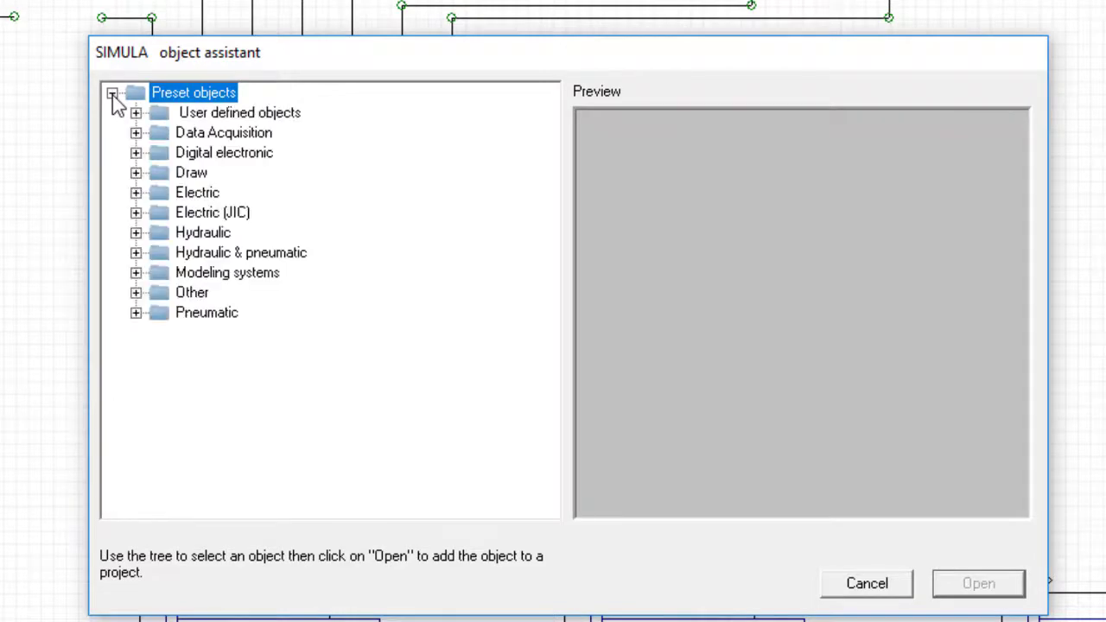
left_click(136, 193)
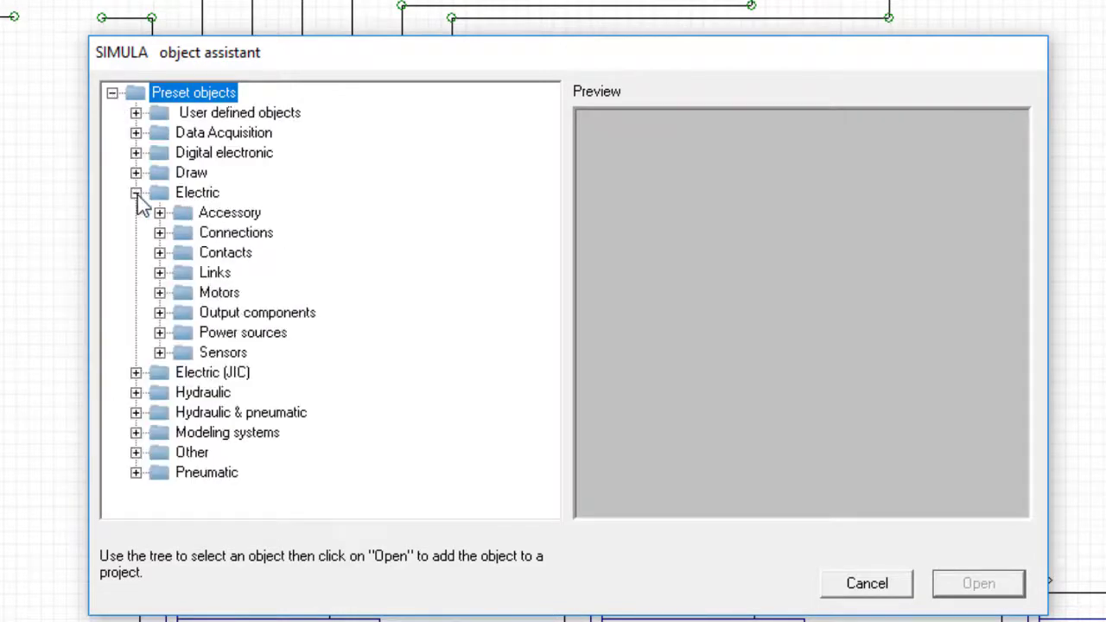
left_click(159, 252)
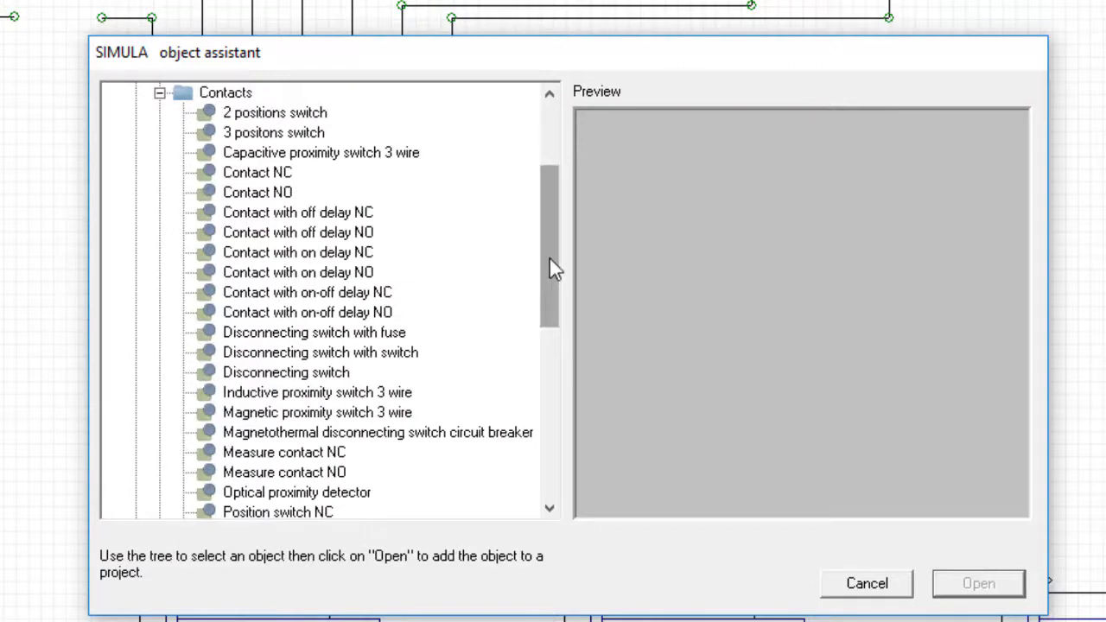
left_click_drag(550, 261, 553, 387)
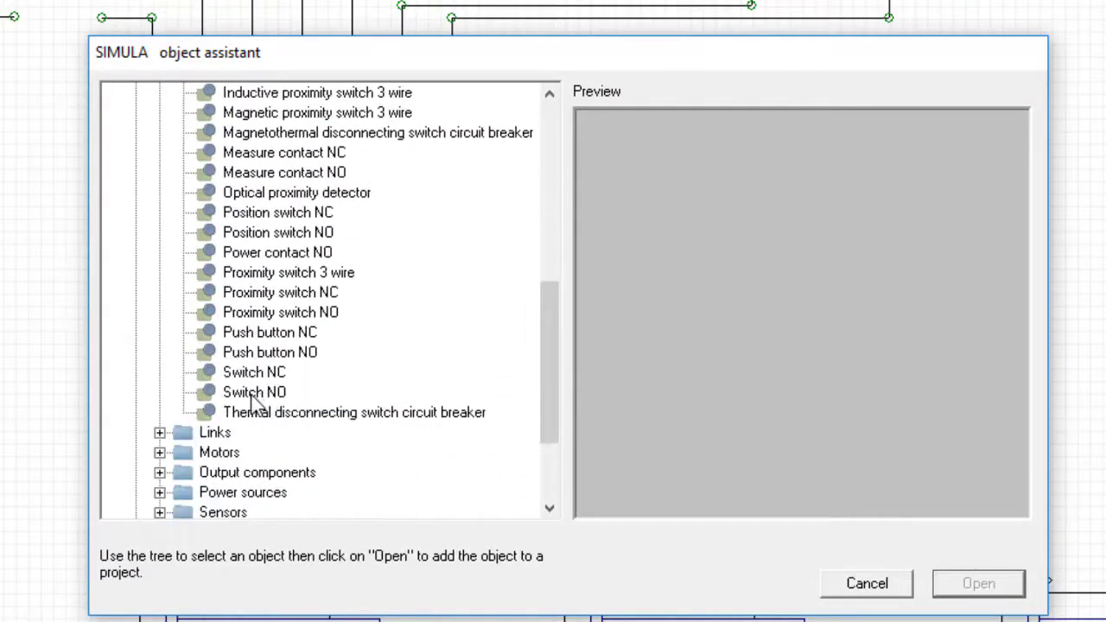
left_click(252, 394)
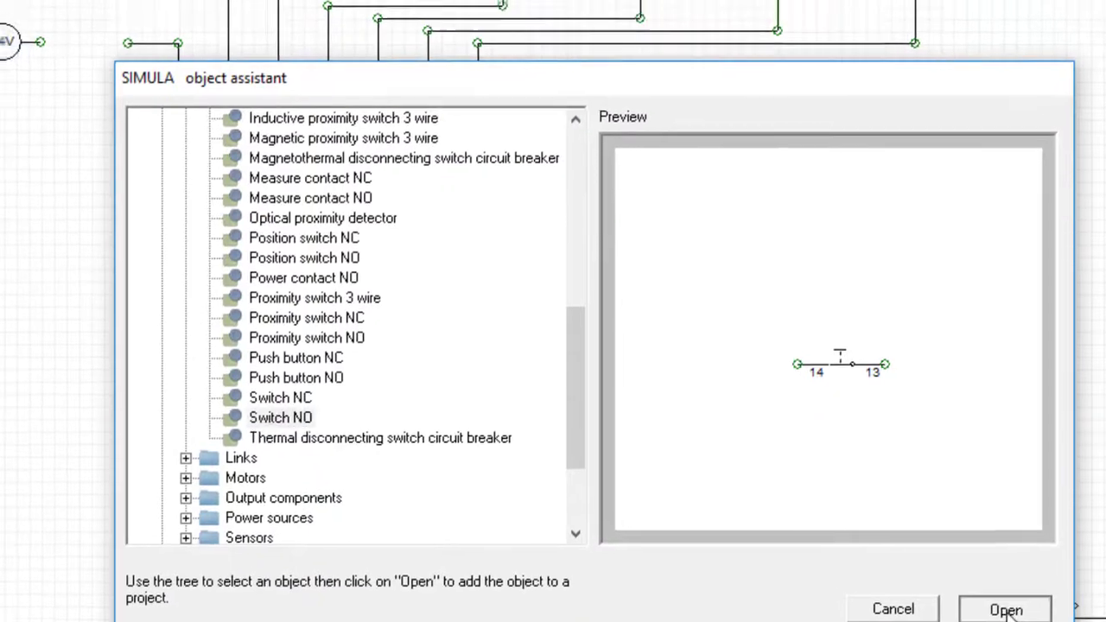
left_click(978, 585)
left_click_drag(141, 86, 118, 82)
left_click(118, 82)
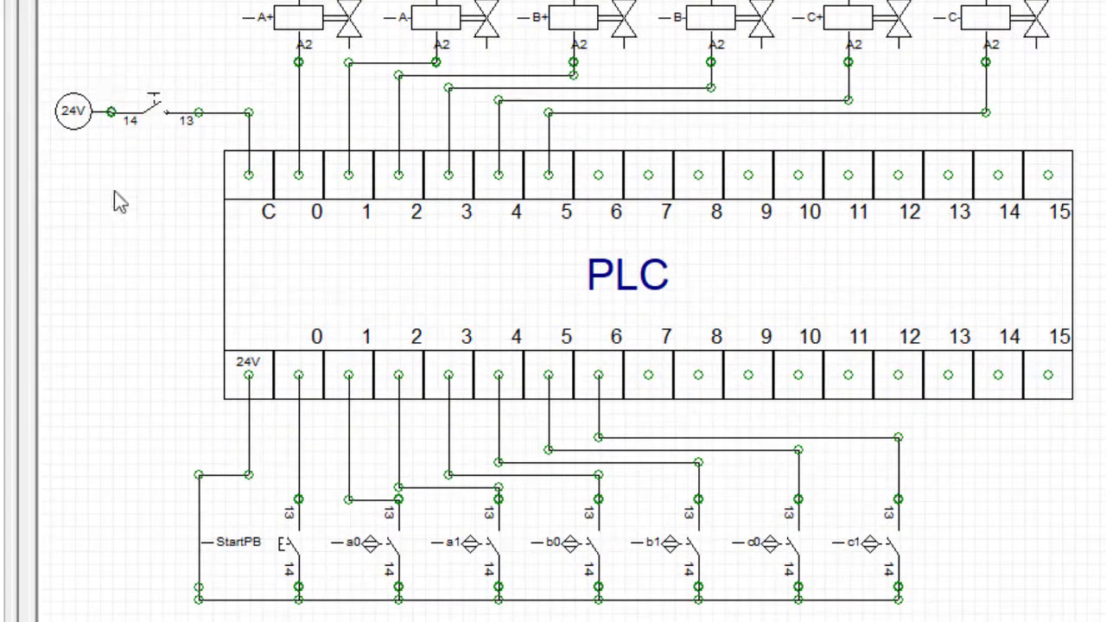
- Set the Reference property of the switch beside the 24V source to Power Switch
right_click(153, 111)
double_click(153, 110)
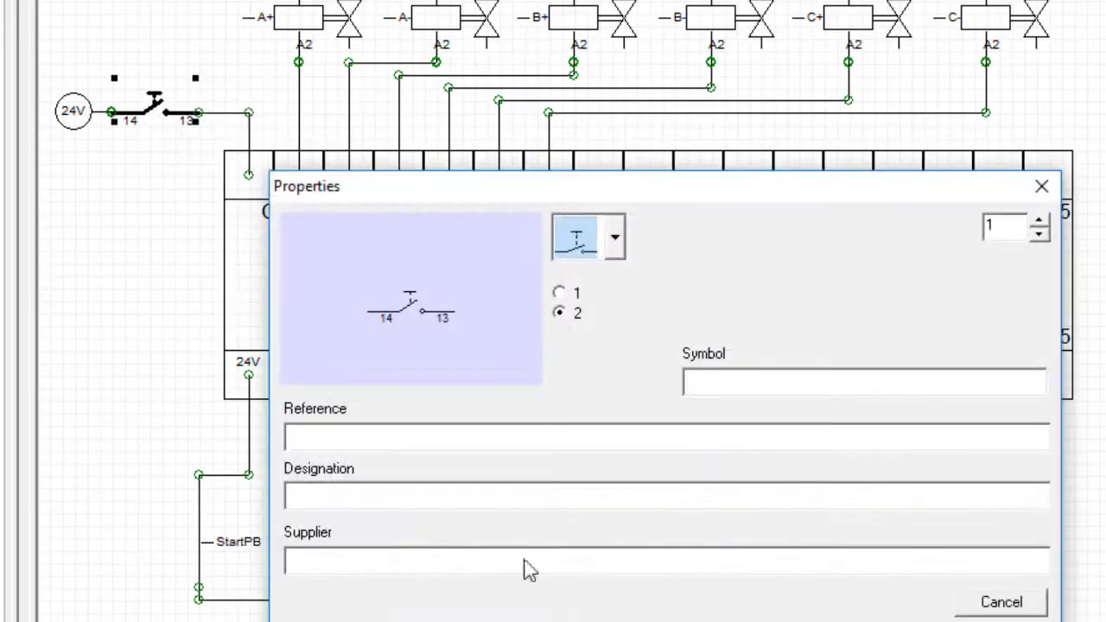
left_click(359, 432)
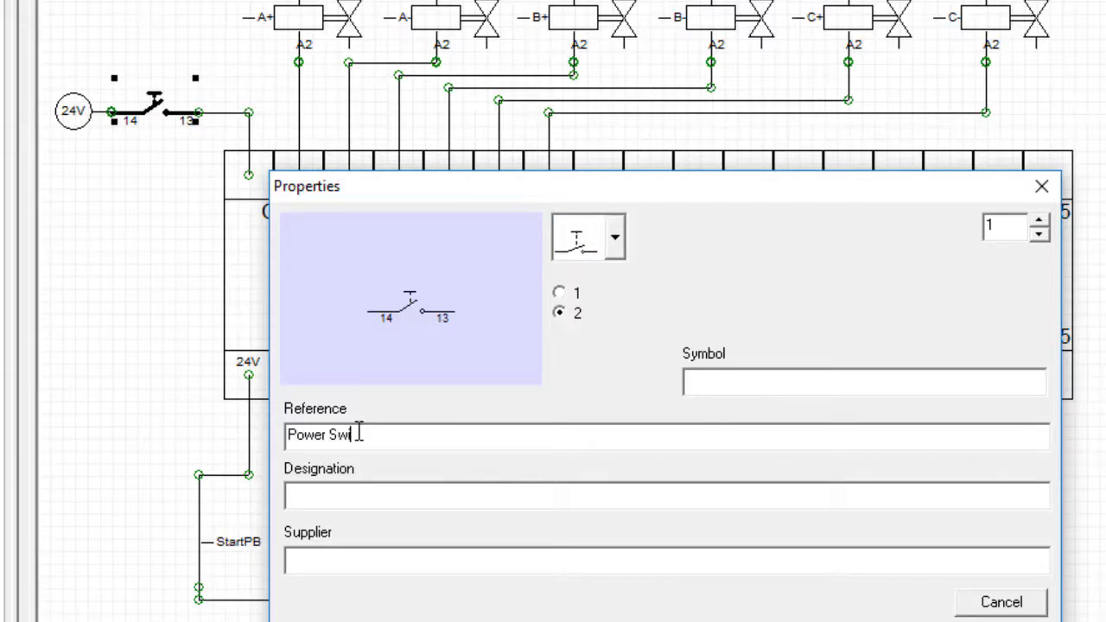
type("Power Switch")
key("Return")
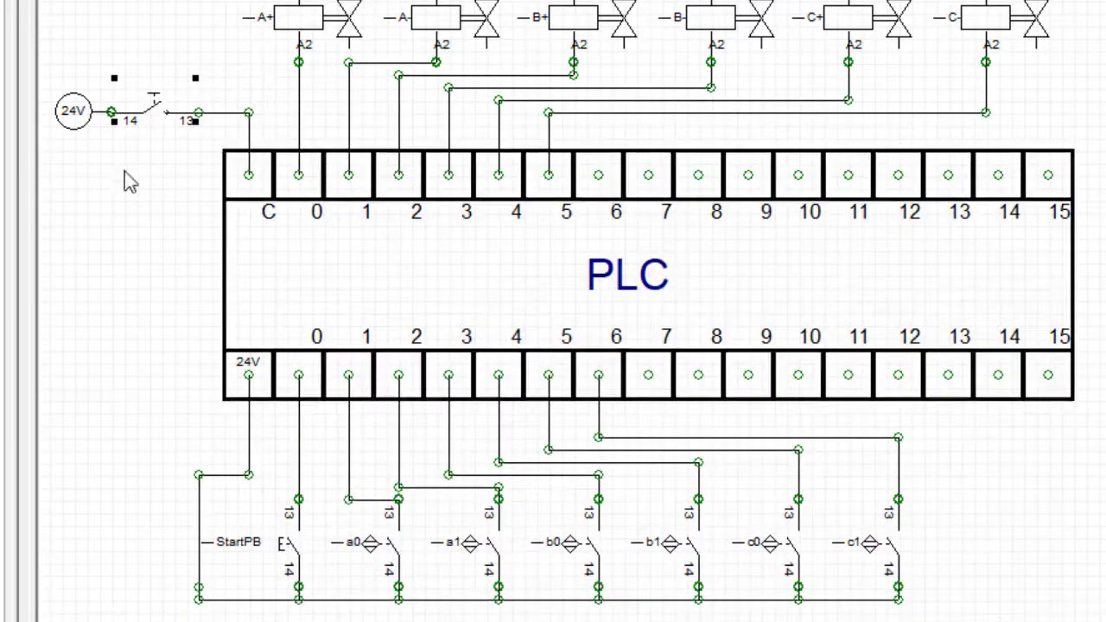
- Show the reference label of the switch beside the 24V source on the circuit diagram
right_click(154, 104)
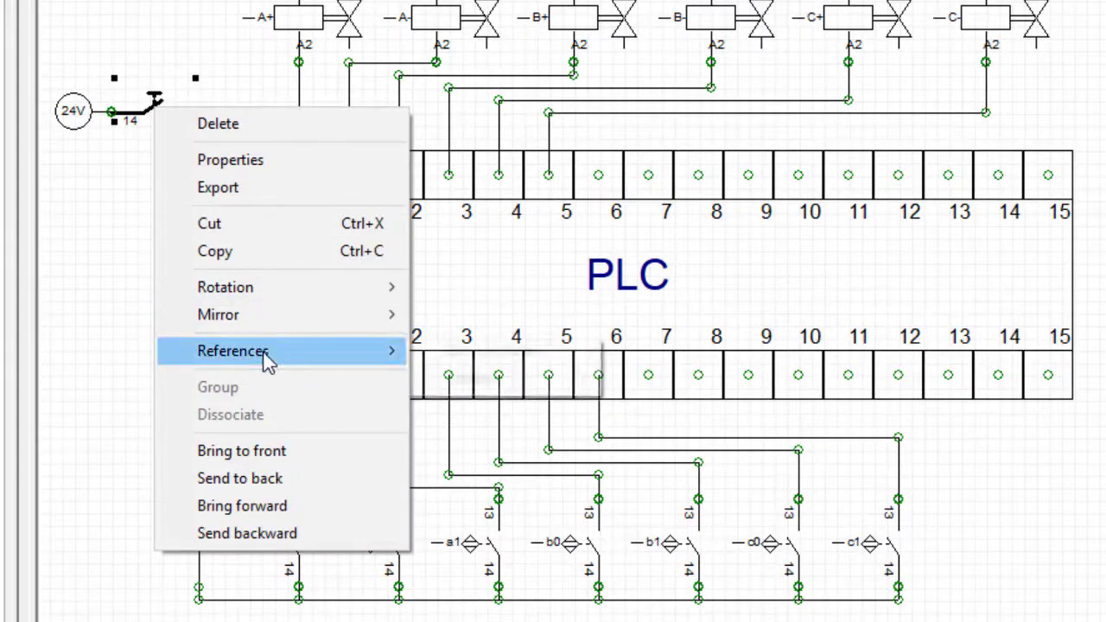
mouse_move(268, 361)
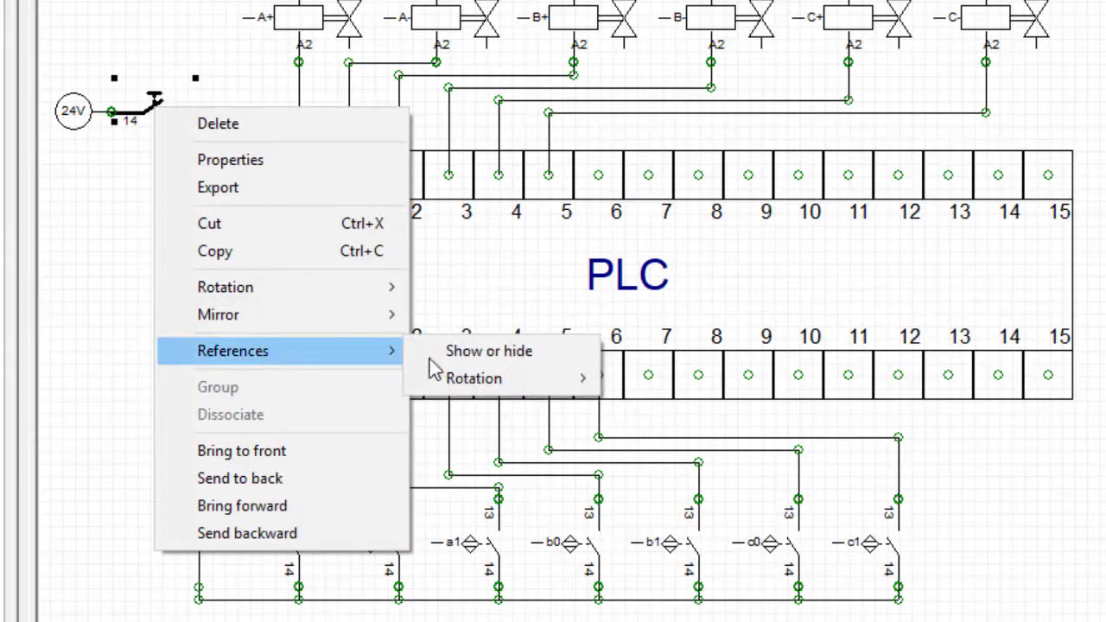
left_click(489, 352)
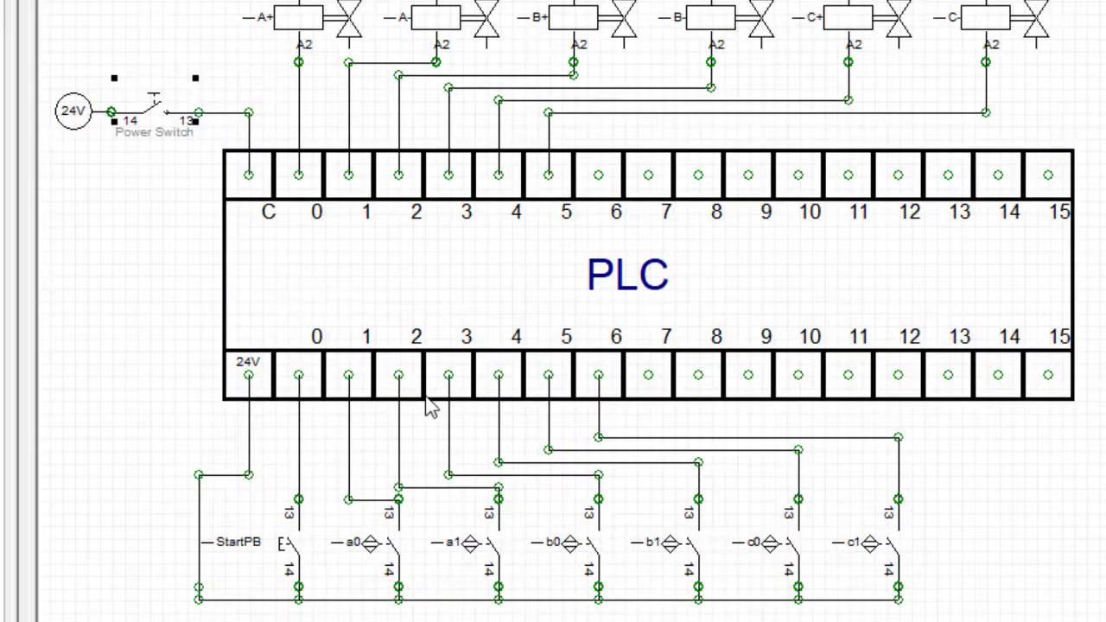
- Delete the pressure sources and their supply lines from port 1 of the cylinder A and cylinder B valves
scroll(123, 445, "down", 6)
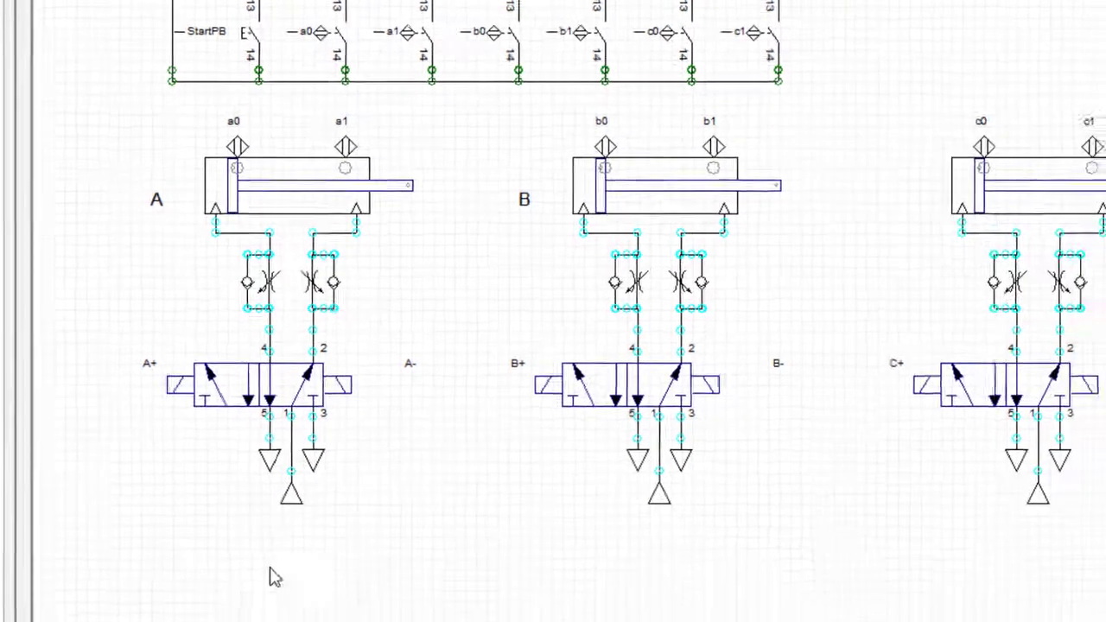
left_click(278, 460)
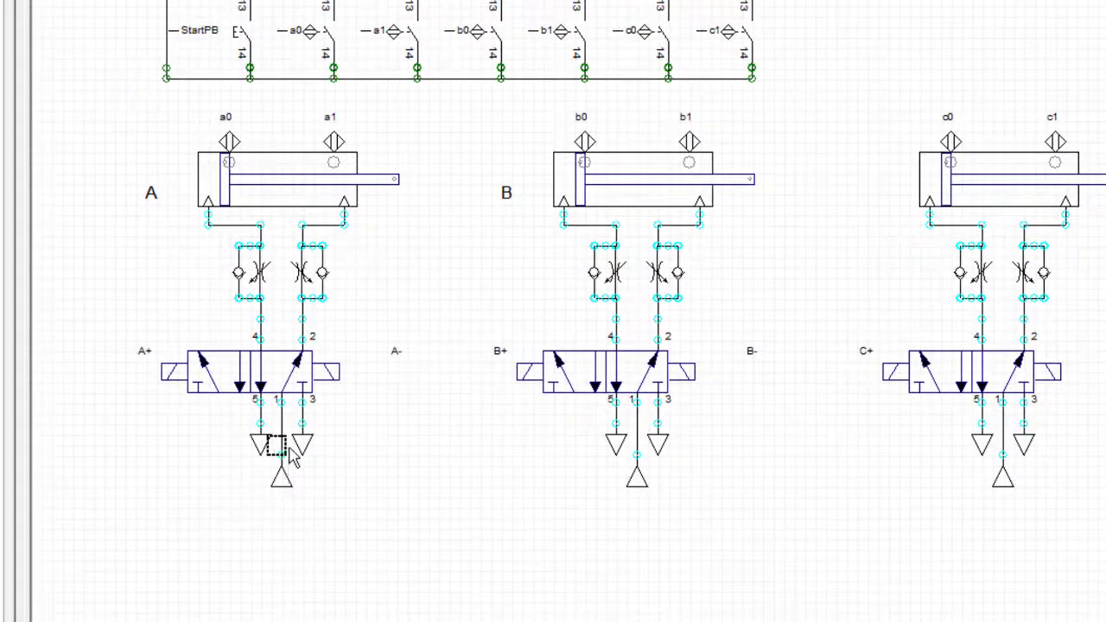
key("Delete")
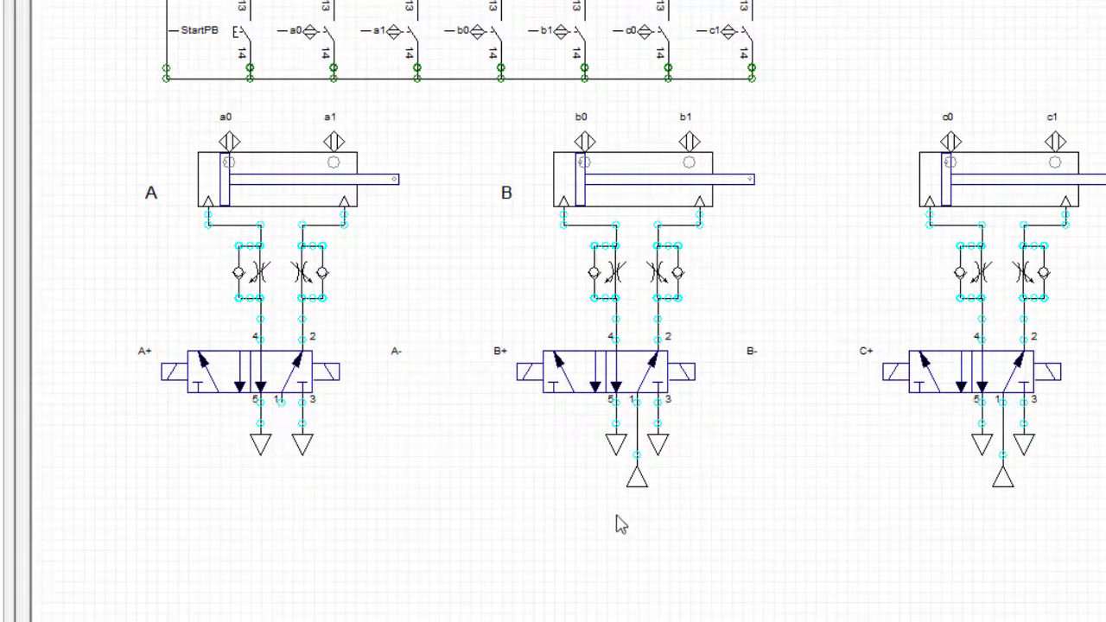
mouse_move(653, 490)
left_mouse_down()
mouse_move(634, 475)
mouse_move(646, 458)
mouse_move(655, 486)
left_mouse_up()
key("Delete")
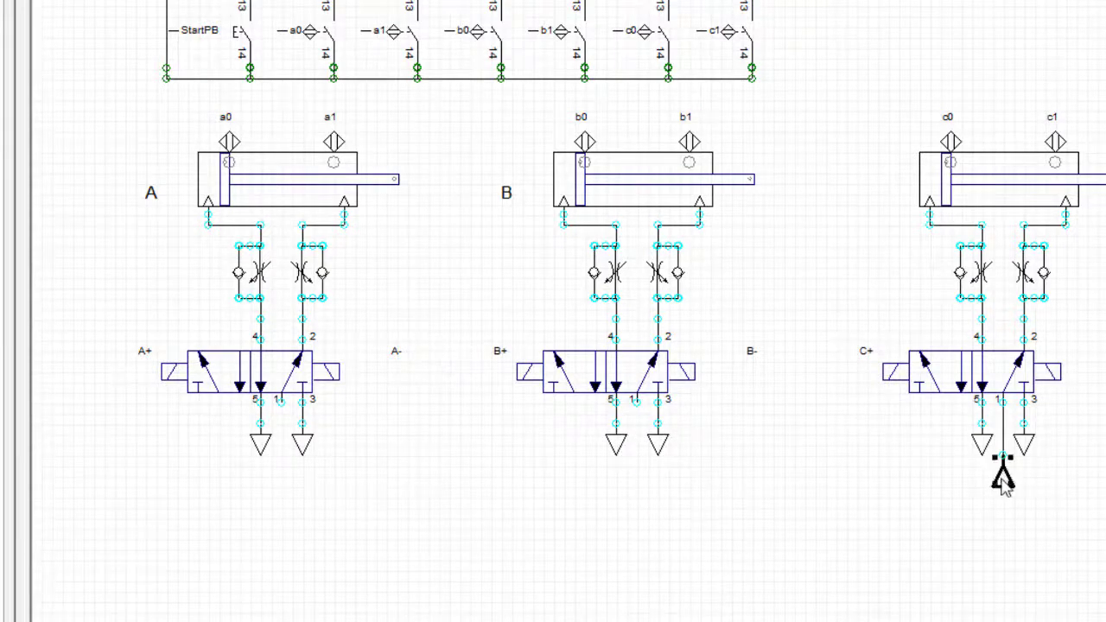